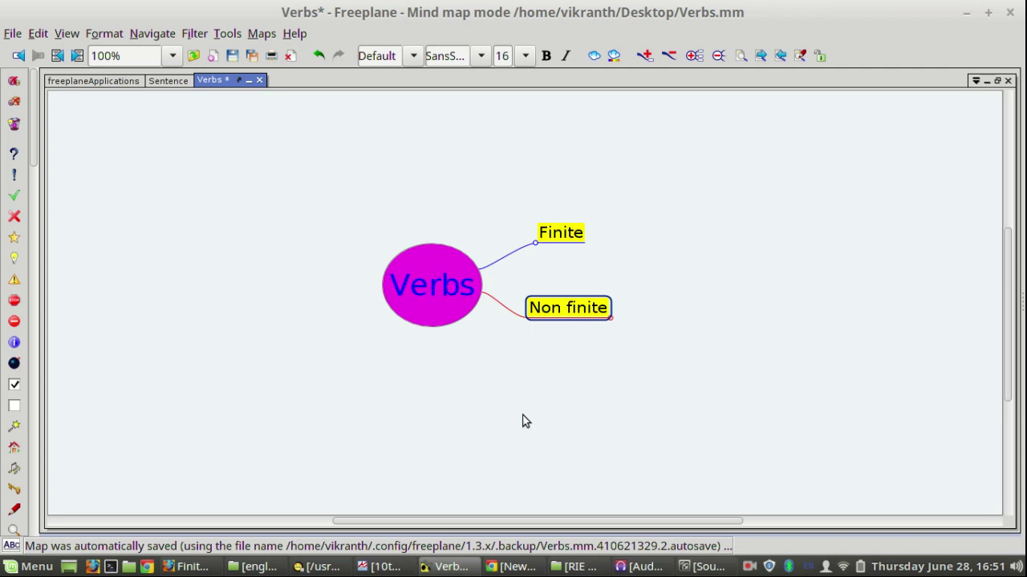
# Unfold the Finite node to show 'The verbs which go with particular tense are called as finite verbs.'.
pyautogui.click(550, 237)
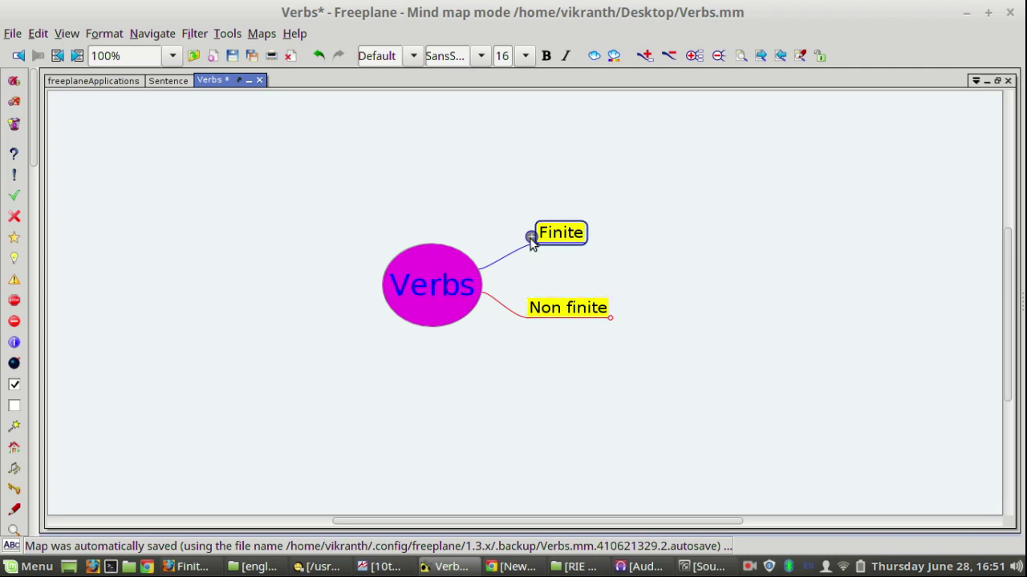
pyautogui.click(531, 237)
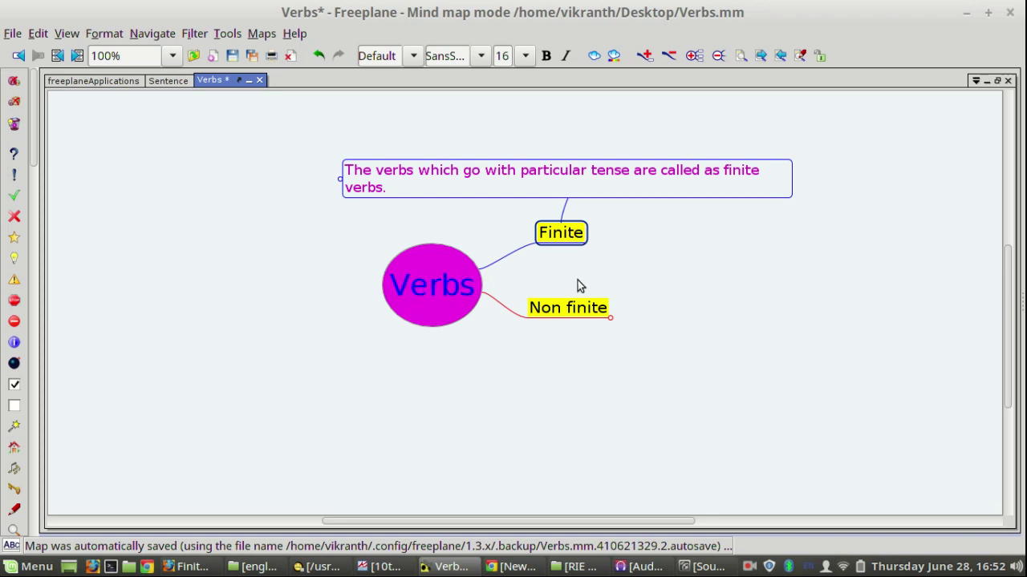
# Expand the Non finite node so its tense-independent verb definition appears.
pyautogui.click(613, 311)
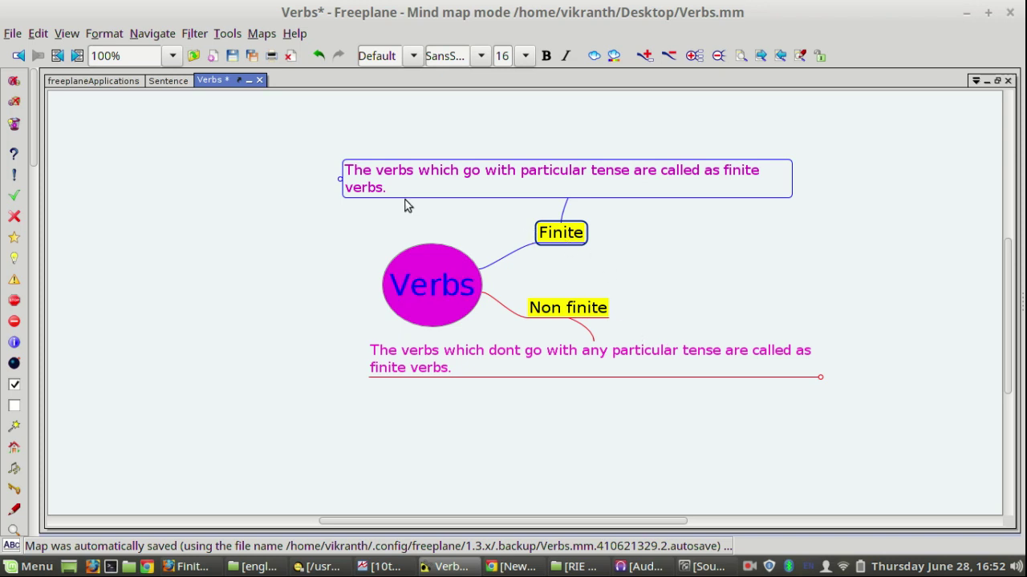
# Expand the finite definition node and select its child 'Eg:is, was, go, went etc'.
pyautogui.click(341, 183)
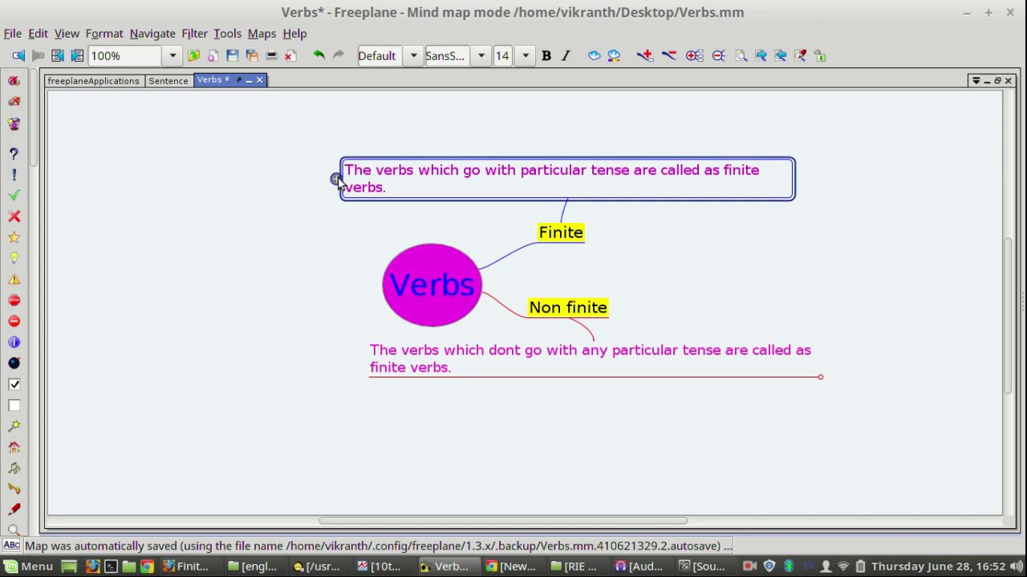
pyautogui.click(337, 181)
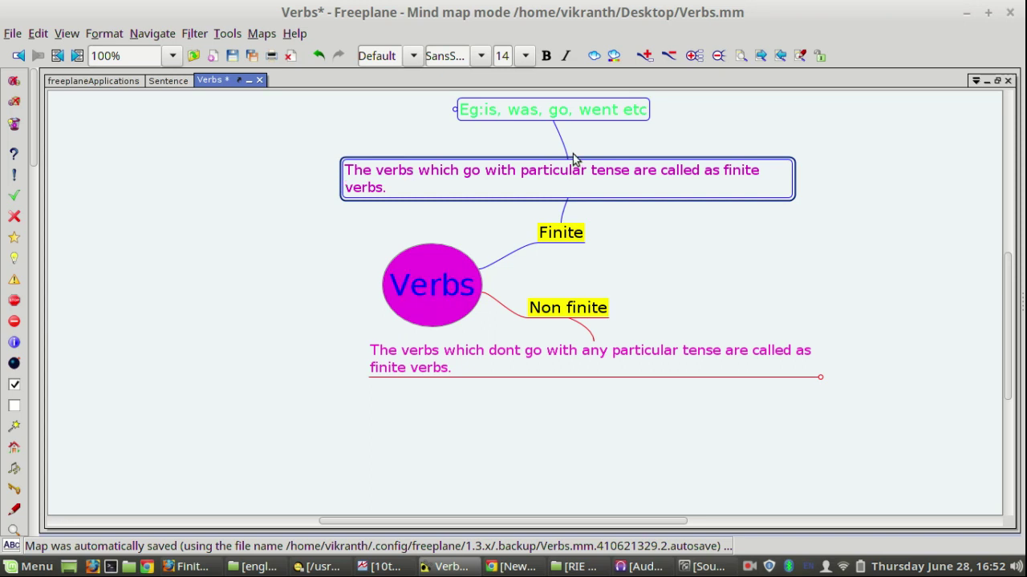
pyautogui.click(490, 118)
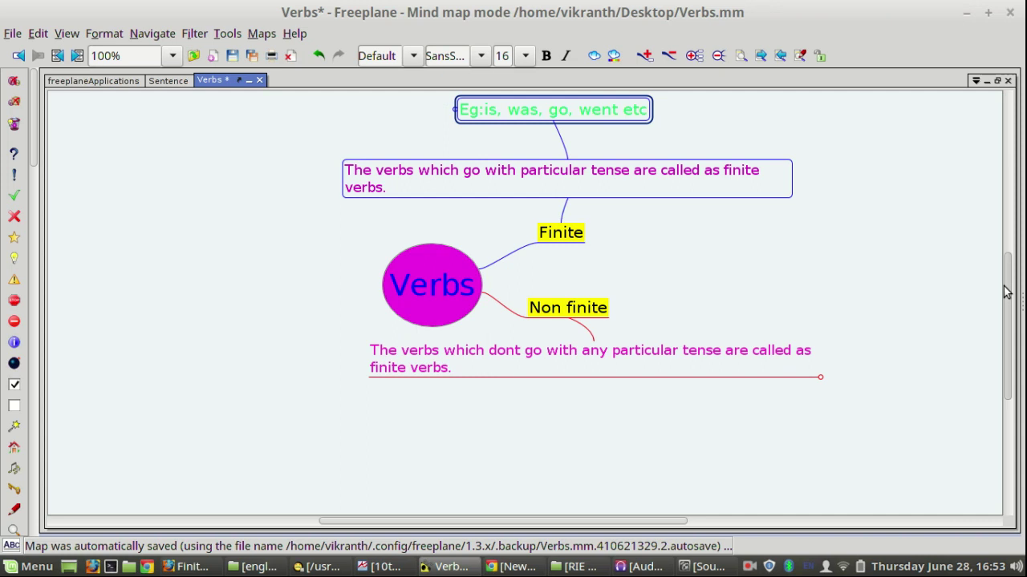
# Expand the non-finite definition node and select its child 'Eg: going, seen, to go'.
pyautogui.click(484, 358)
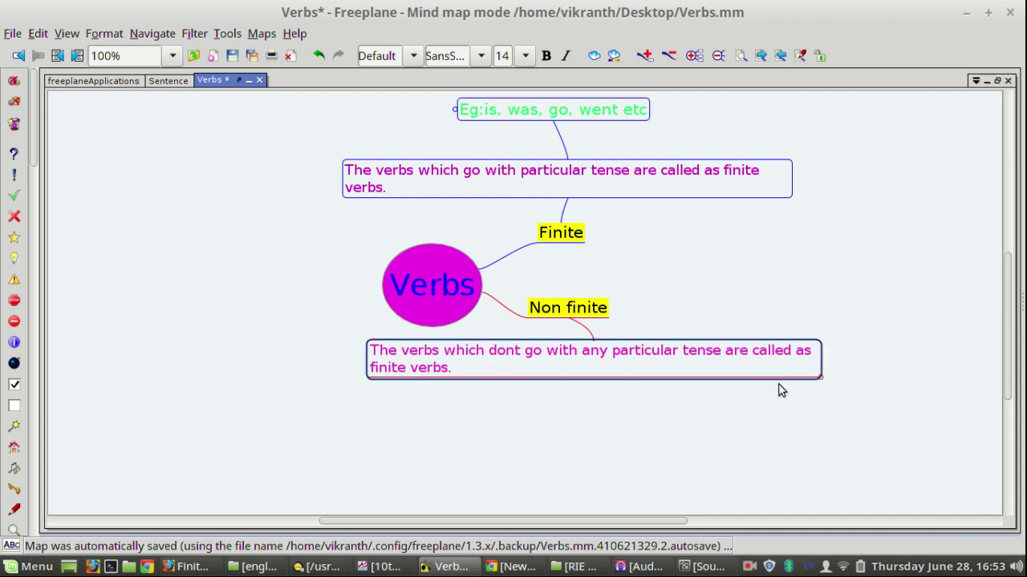
pyautogui.click(823, 373)
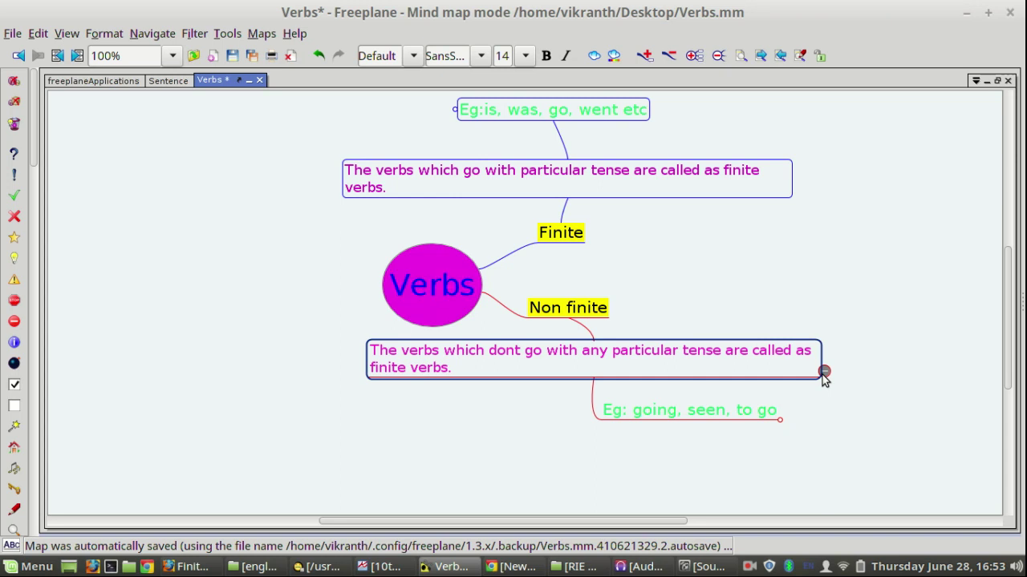
pyautogui.click(720, 417)
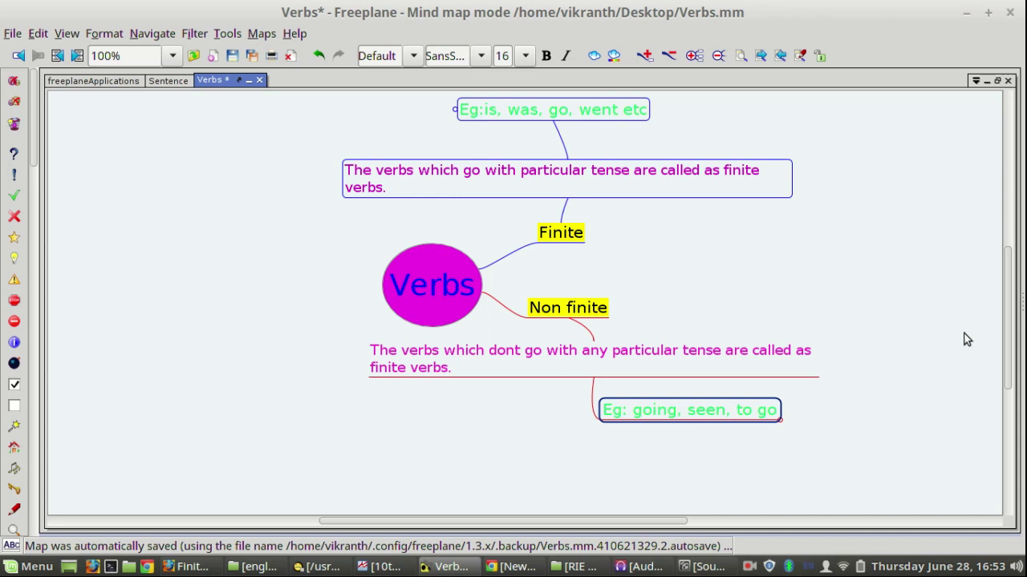
# Unfold the finite examples to show the Note on present, past and auxiliary forms, and select it.
pyautogui.scroll(2, 1009, 347)
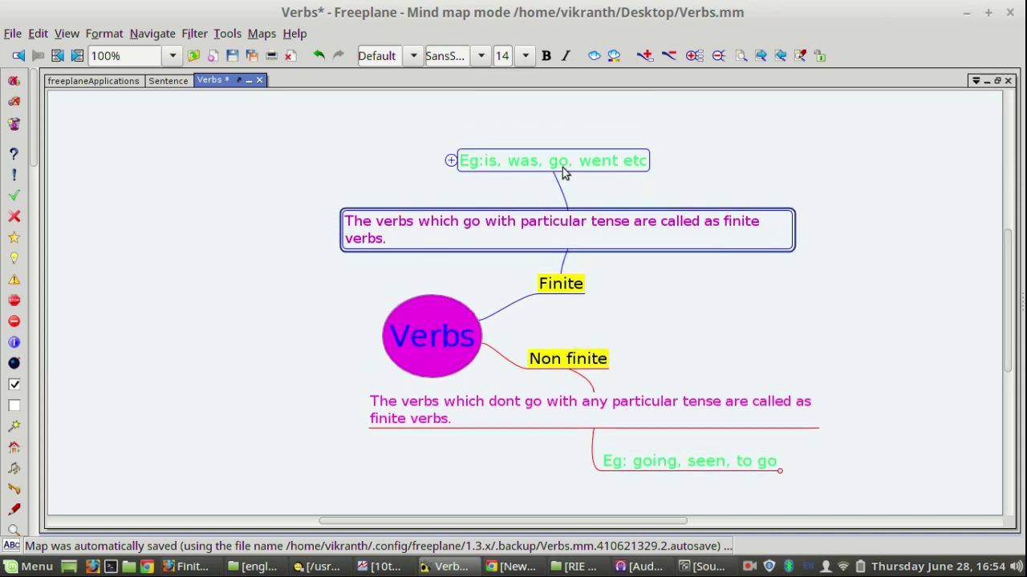
pyautogui.click(449, 161)
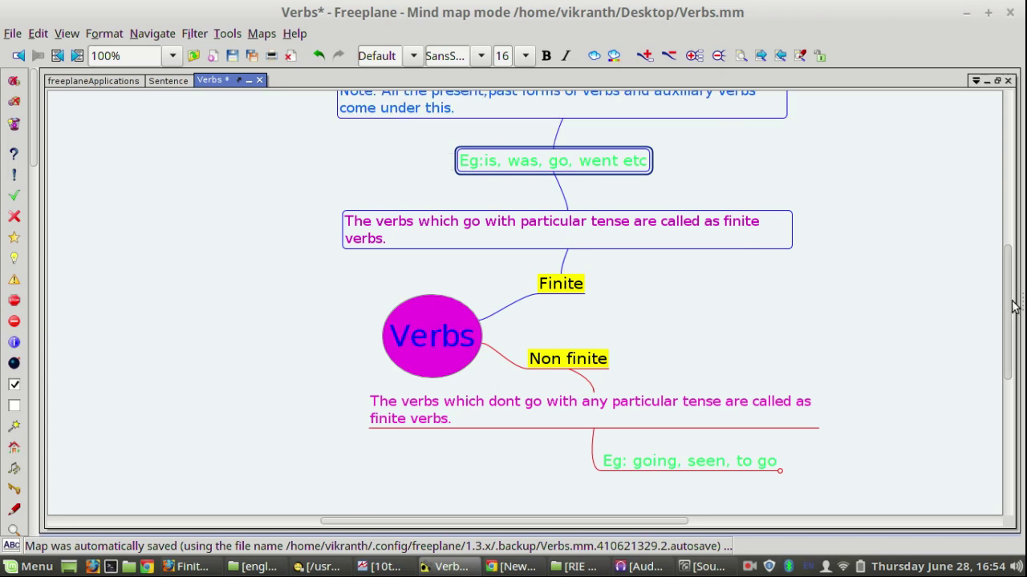
pyautogui.moveTo(1009, 299); pyautogui.dragTo(1005, 287)
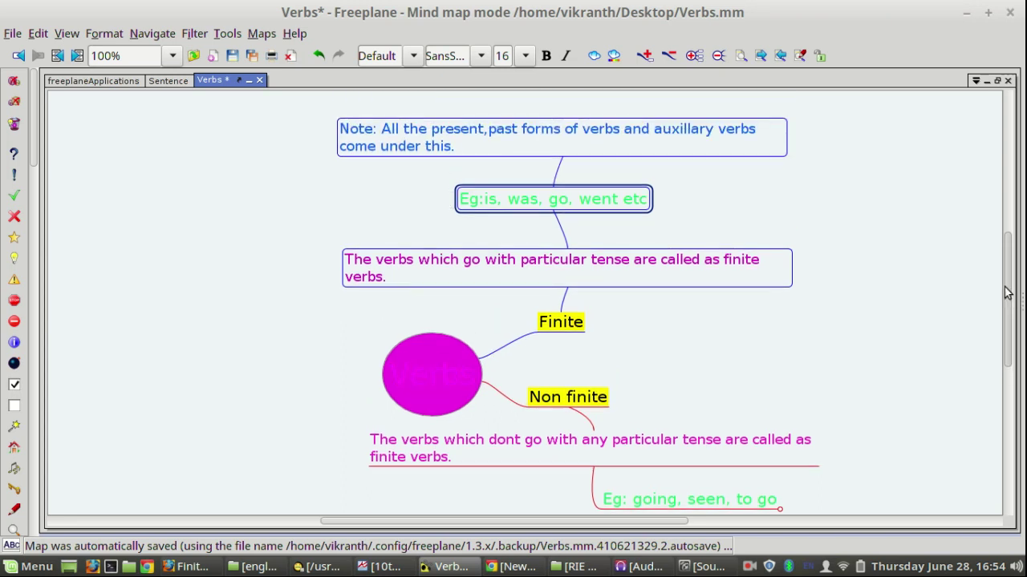
pyautogui.click(786, 271)
pyautogui.click(571, 151)
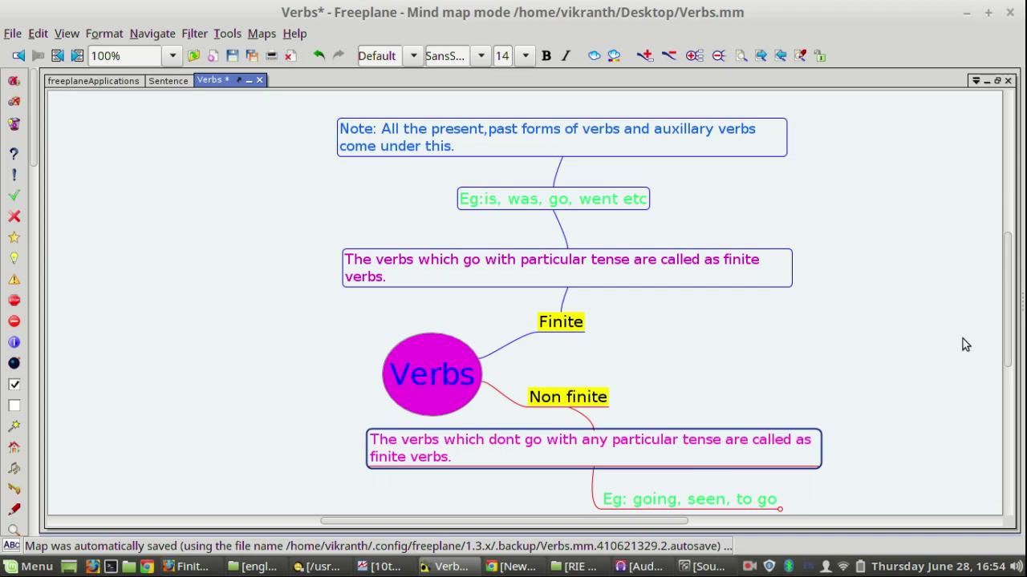
pyautogui.moveTo(1006, 354); pyautogui.dragTo(1014, 388)
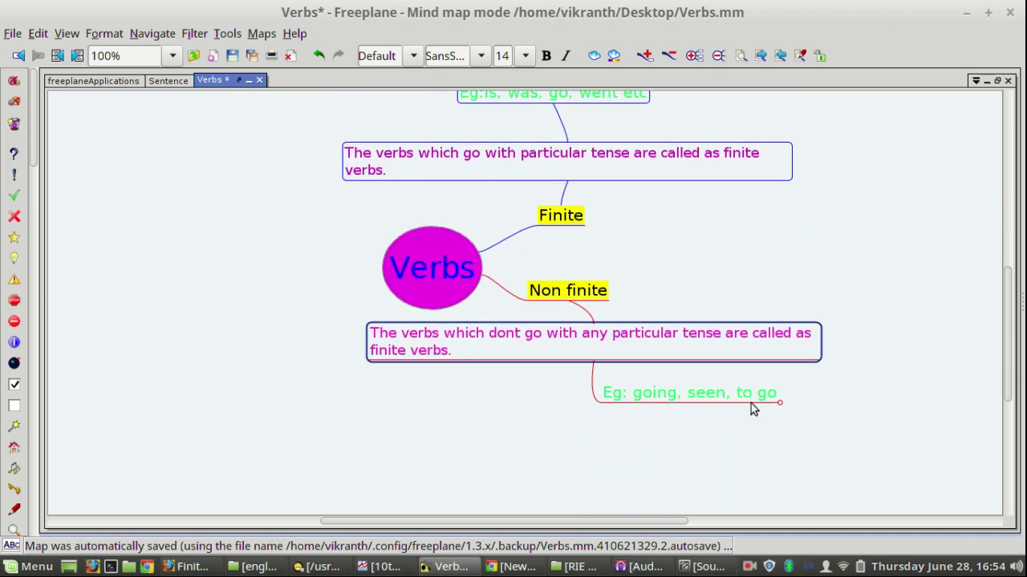
pyautogui.click(778, 404)
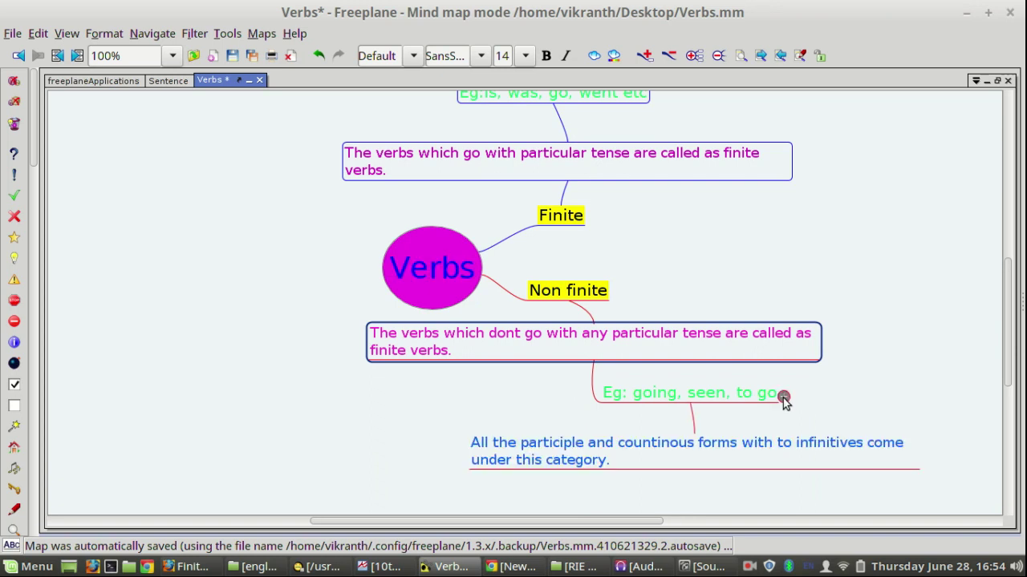
pyautogui.click(663, 465)
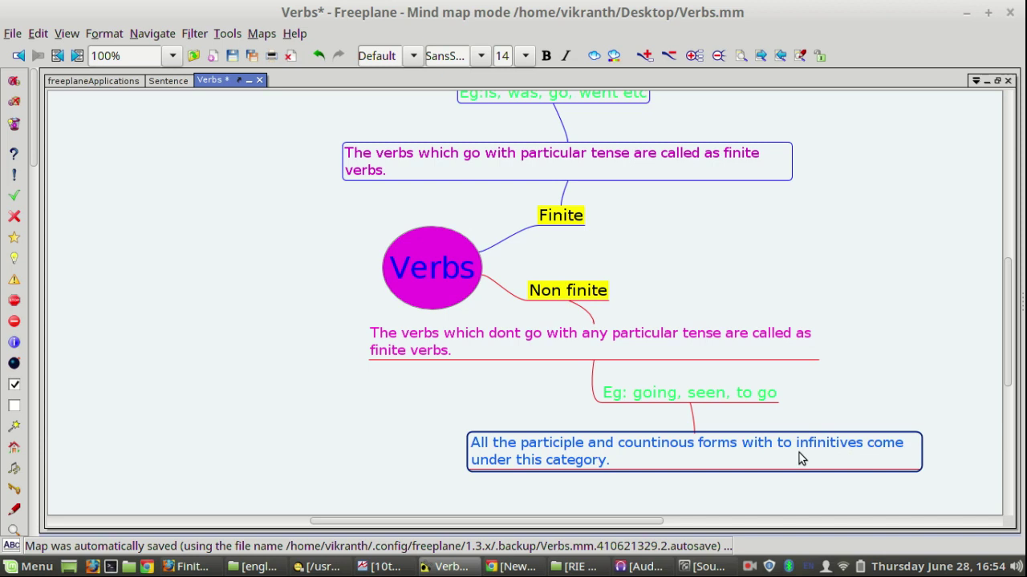
pyautogui.click(652, 347)
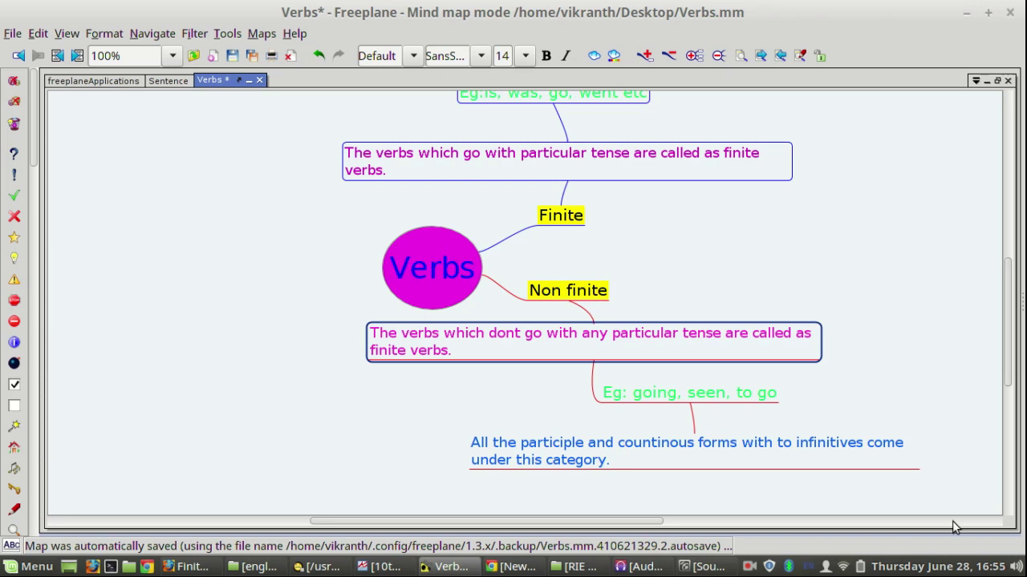
pyautogui.rightClick(753, 571)
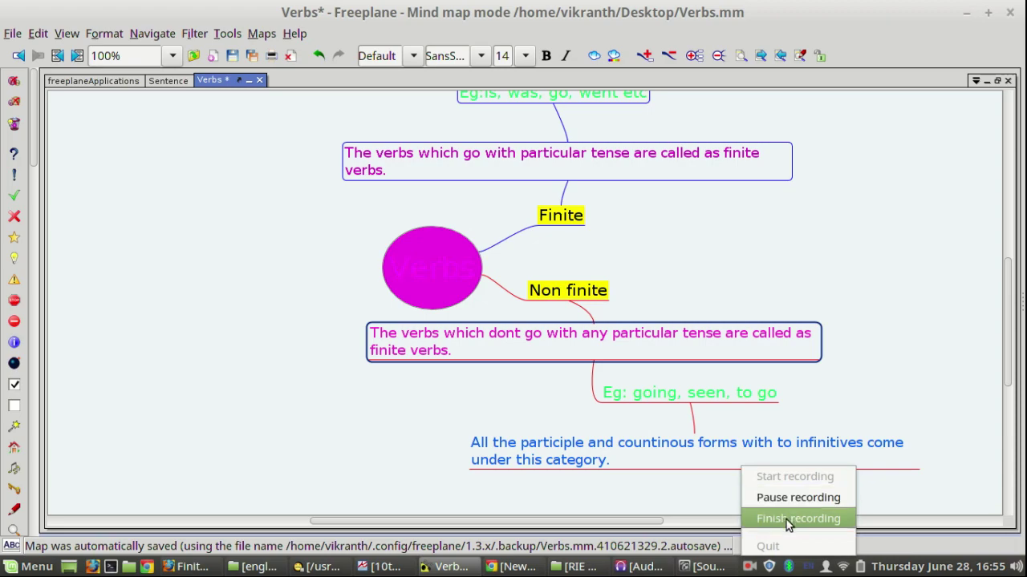
pyautogui.click(786, 520)
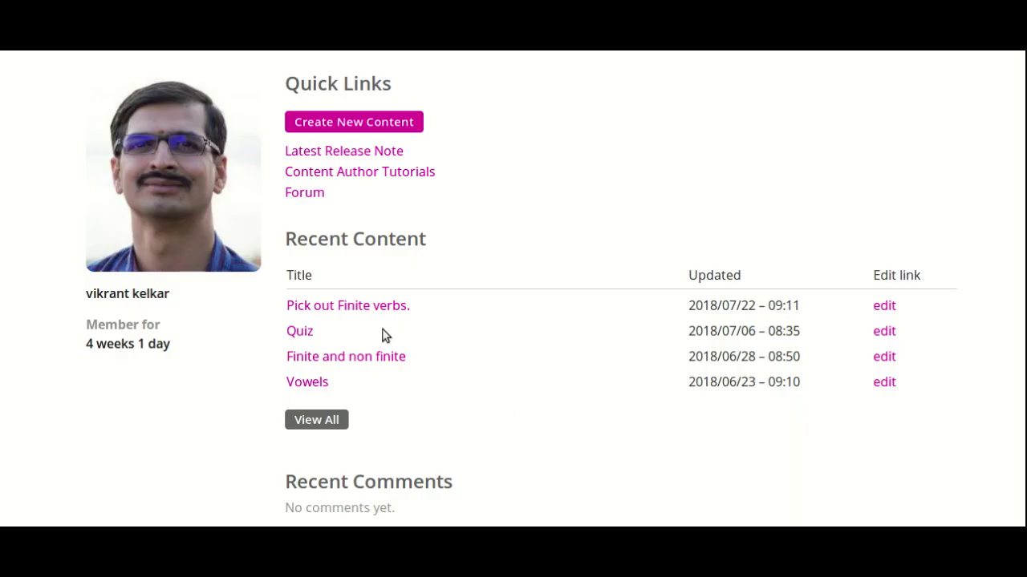
# Launch 'Pick out Finite verbs.' from Recent Content and bring question 1 into view.
pyautogui.click(364, 311)
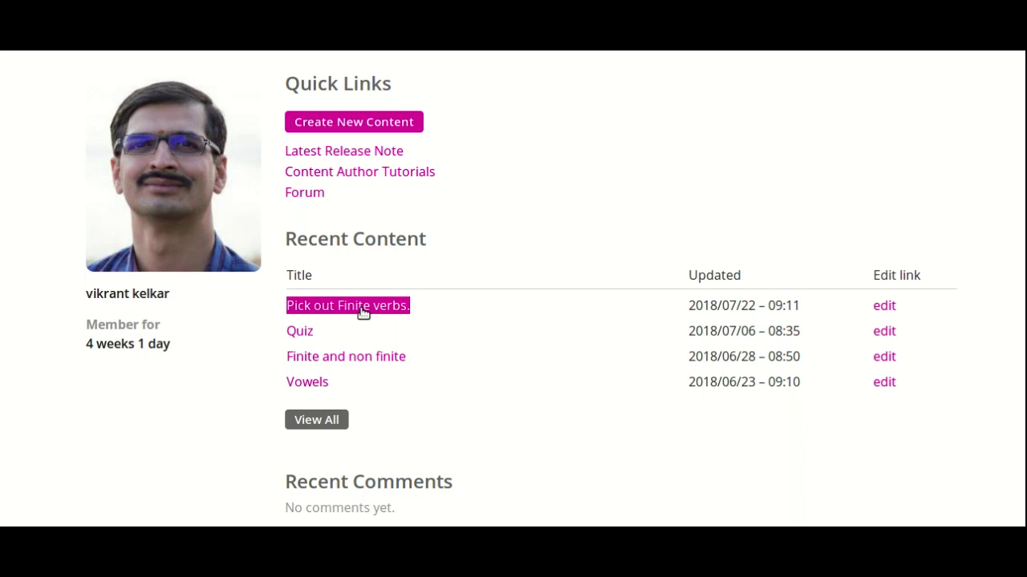
pyautogui.scroll(-4, 361, 313)
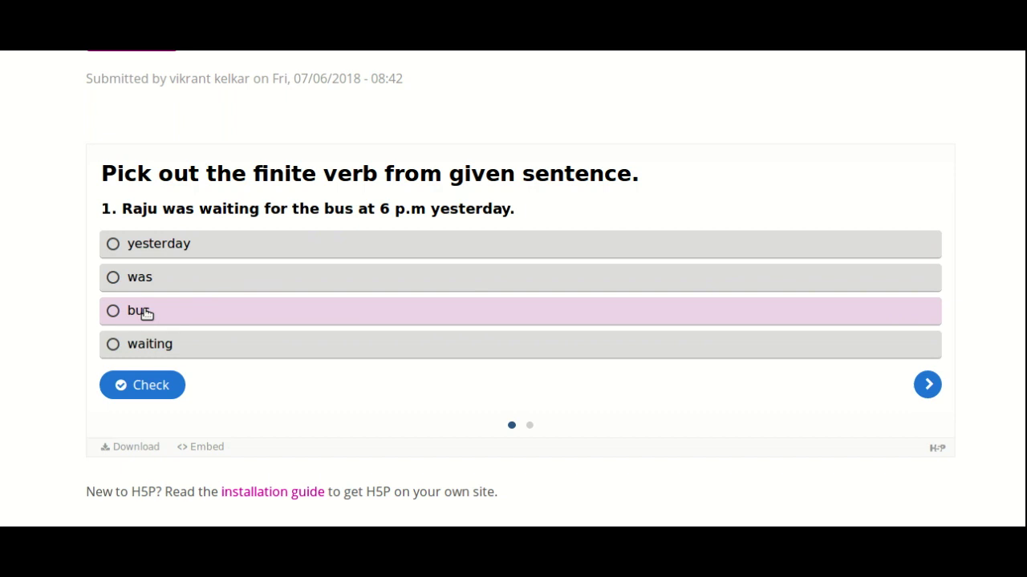
# Try 'bus' on question 1, retry, then check 'was' for a 1/1 score.
pyautogui.click(146, 314)
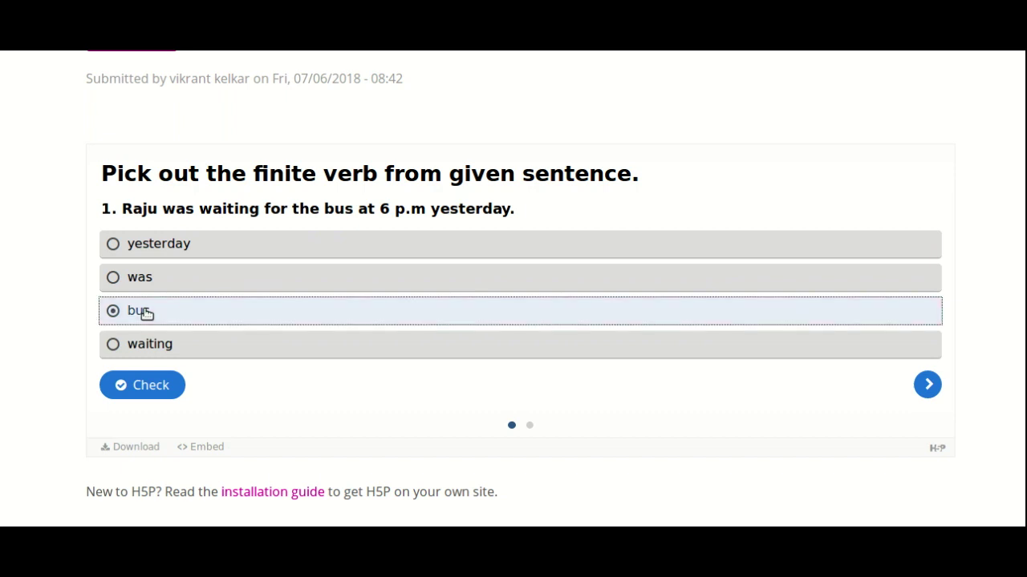
pyautogui.click(133, 389)
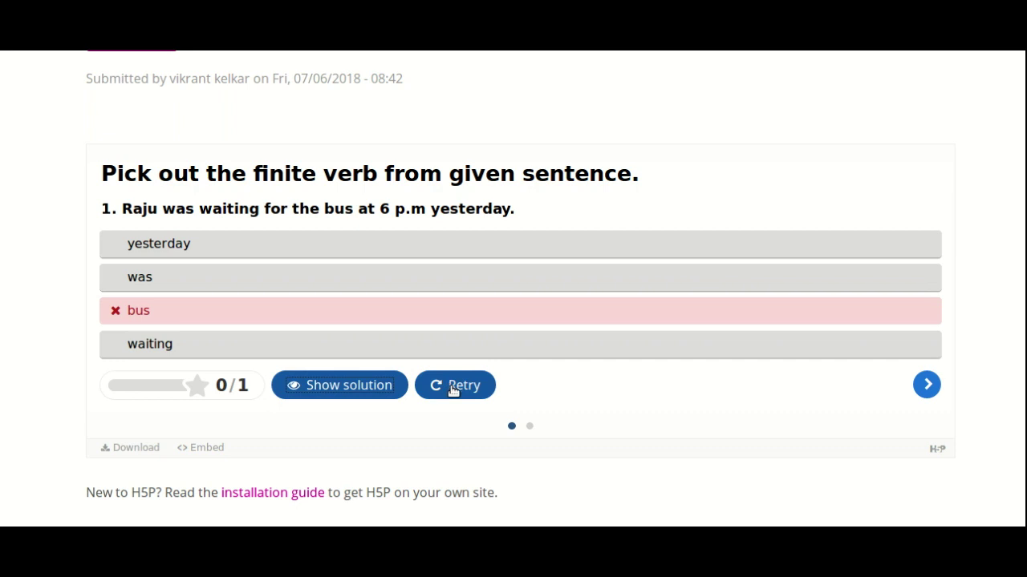
pyautogui.click(455, 388)
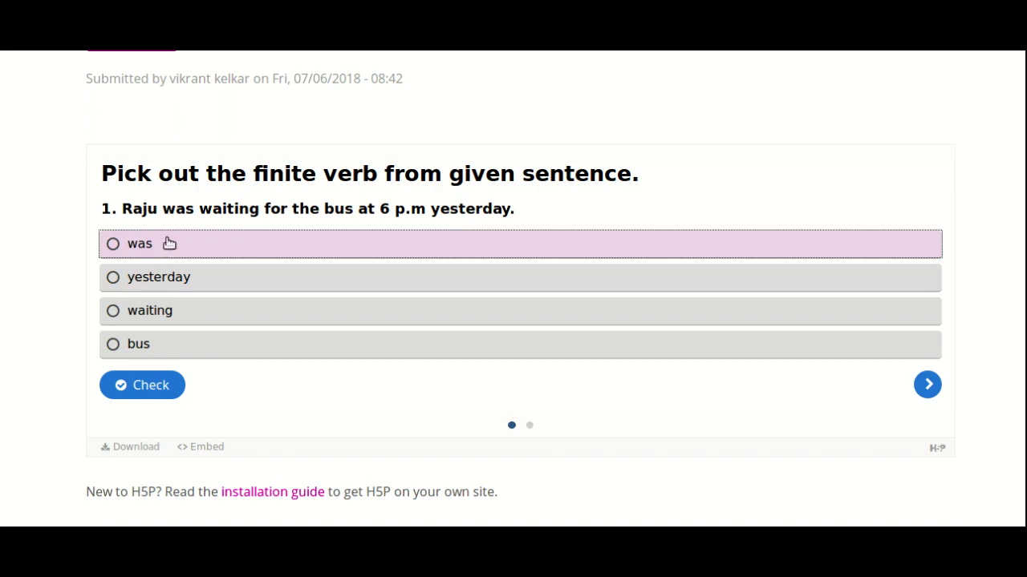
pyautogui.click(169, 241)
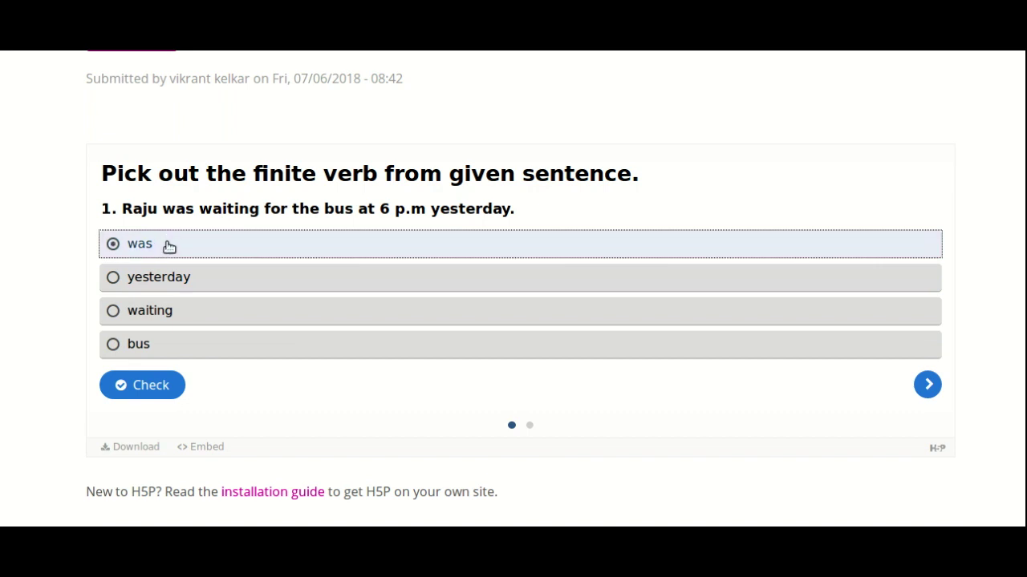
pyautogui.click(149, 386)
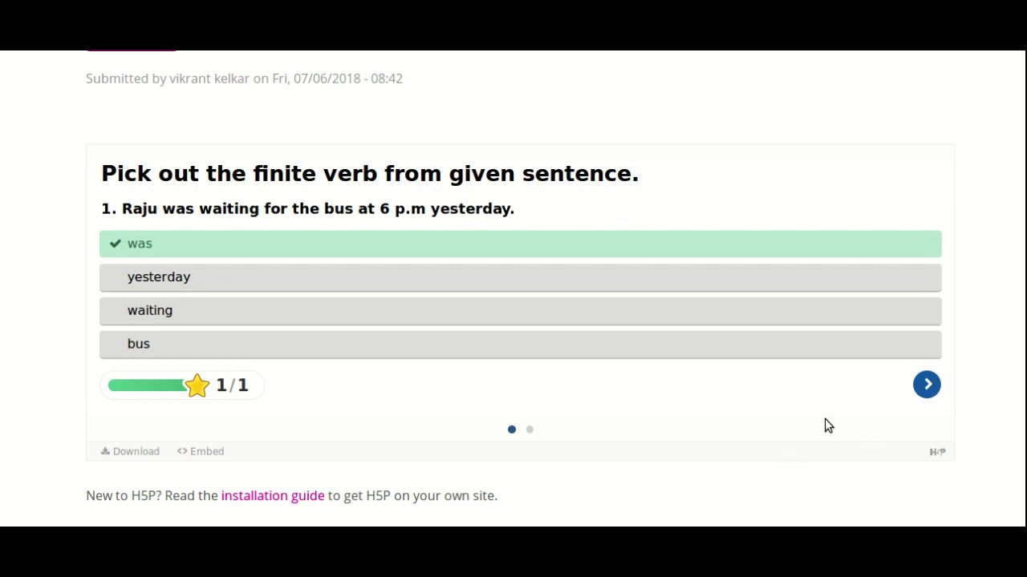
# On the next question, check 'wanted' for 'He wanted to meet the principal.'.
pyautogui.click(927, 386)
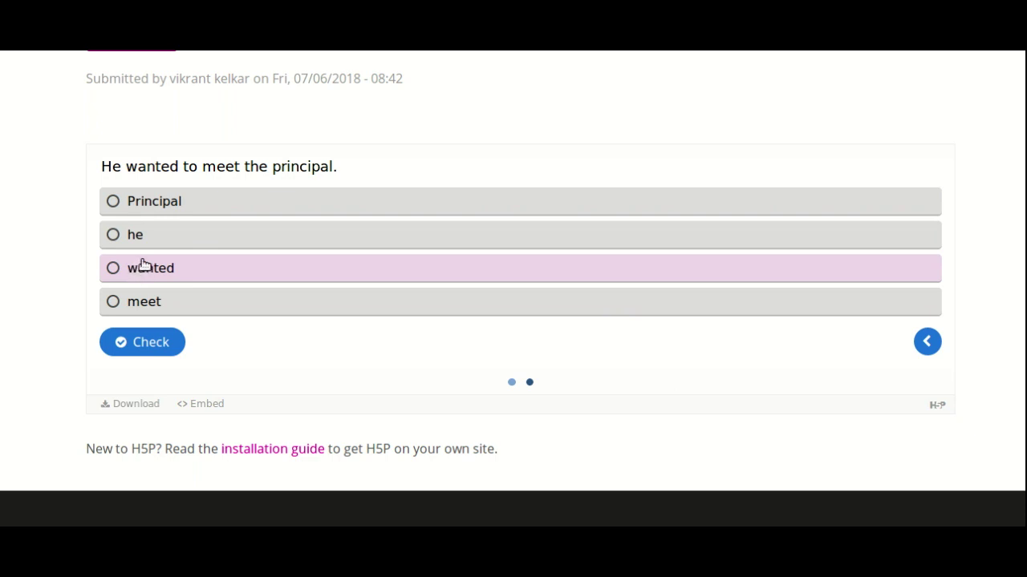
pyautogui.click(148, 271)
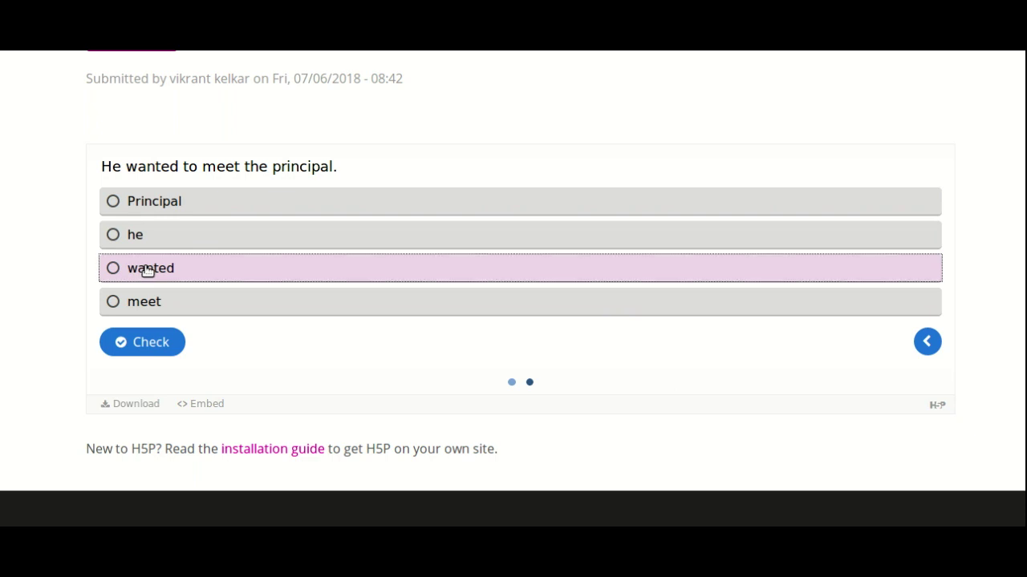
pyautogui.click(145, 341)
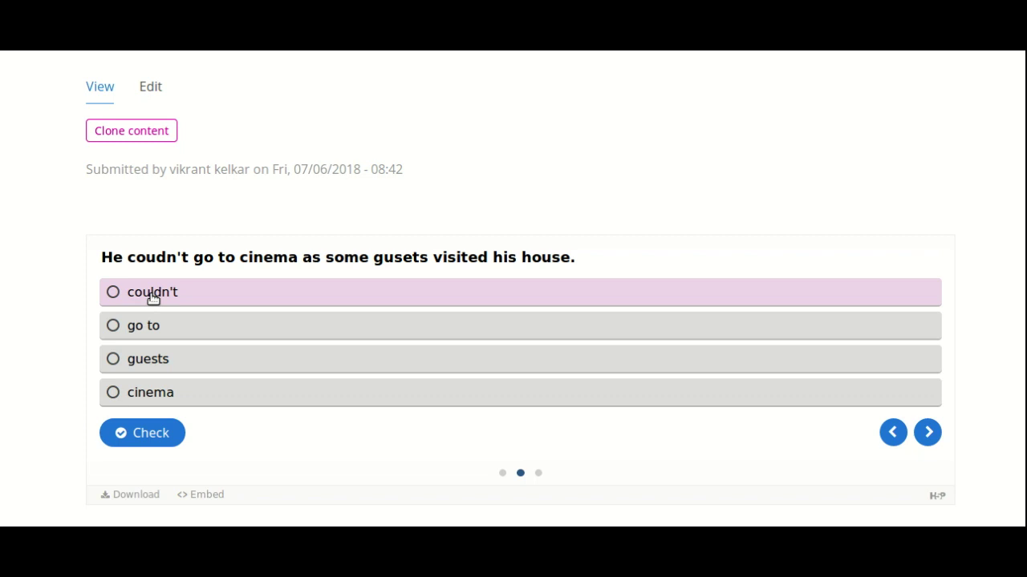
# Choose 'couldn't' for the cinema sentence and check it for 1/1.
pyautogui.click(145, 298)
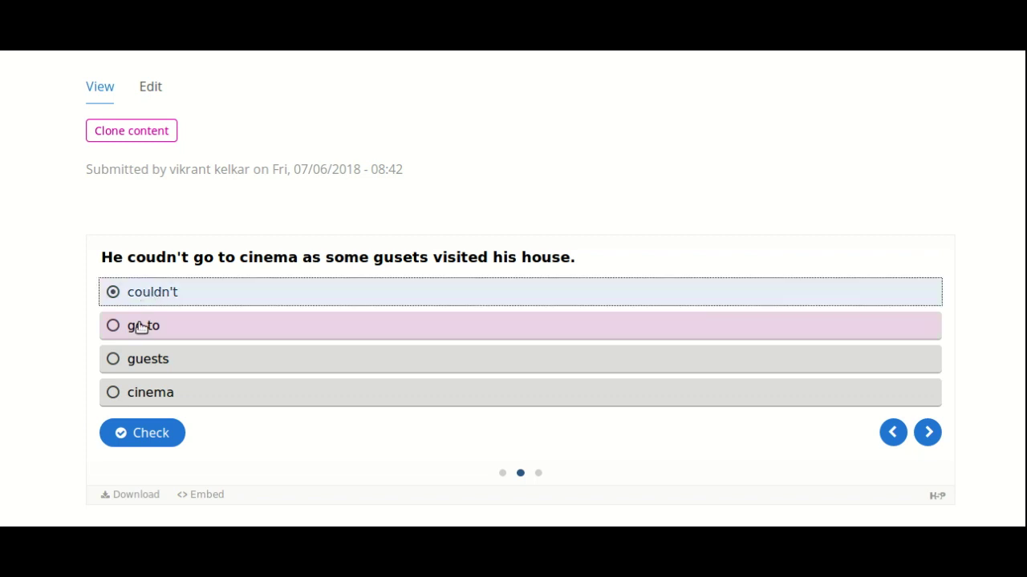
pyautogui.click(139, 430)
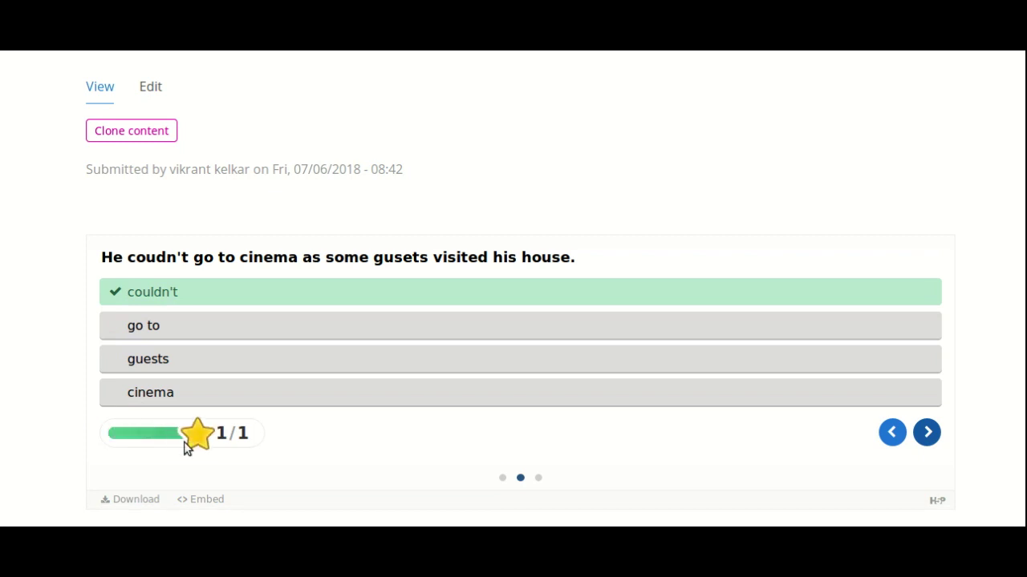